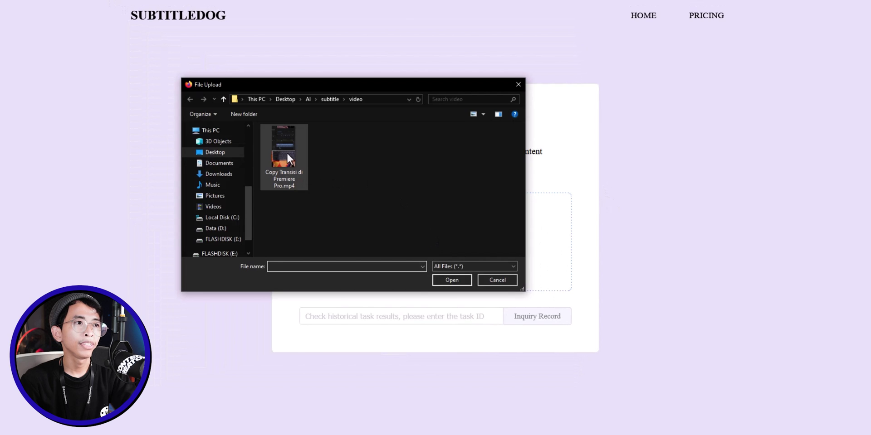
- Upload Copy Transisi di Premiere Pro.mp4 and start online subtitle generation from Indonesian to English
double_click(287, 151)
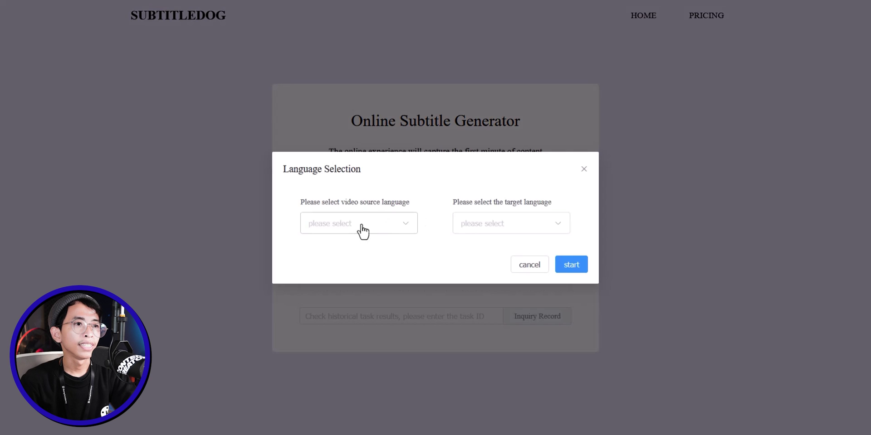
left_click(372, 231)
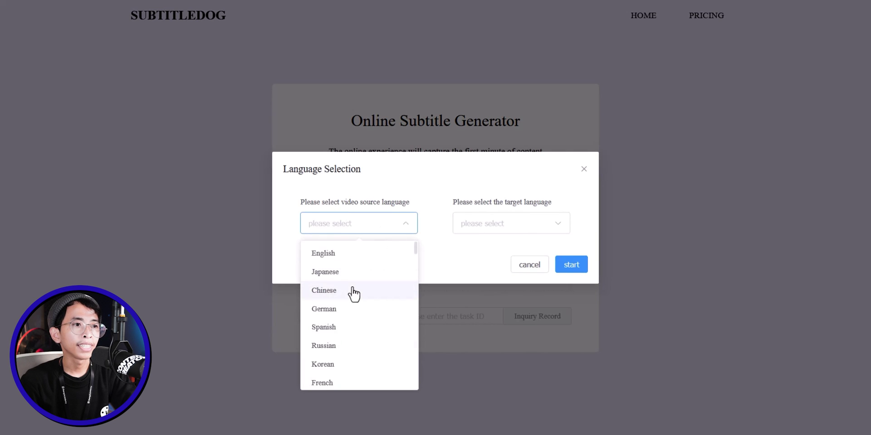
scroll(344, 350, "down", 2)
scroll(343, 351, "down", 5)
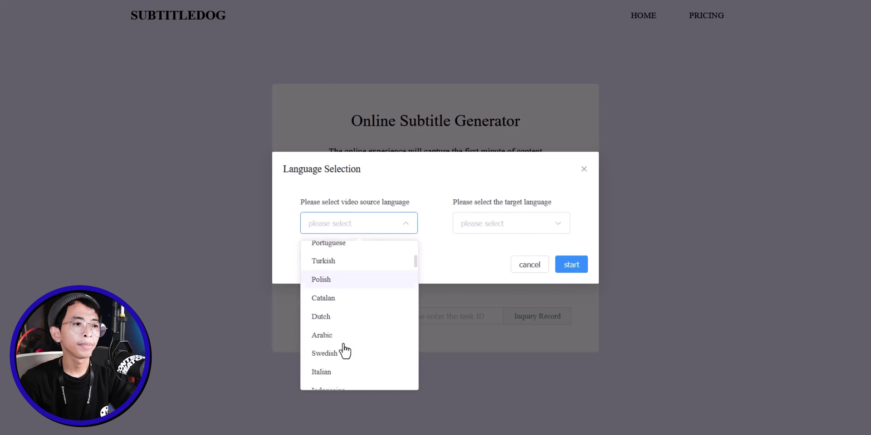
left_click(342, 288)
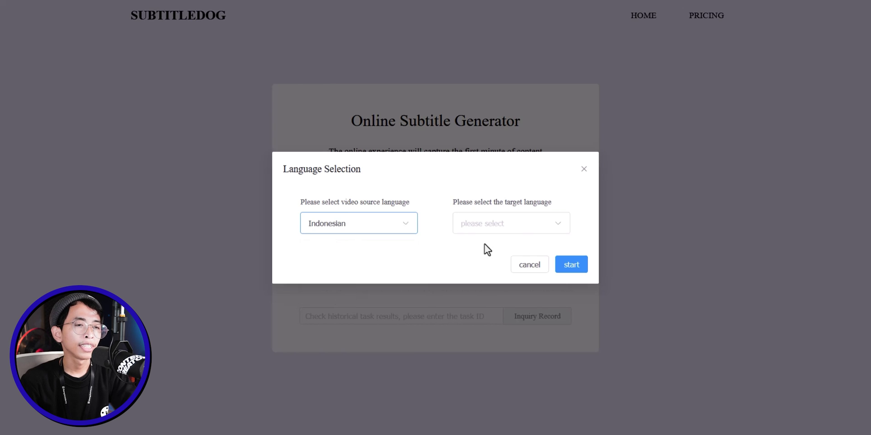
left_click(480, 225)
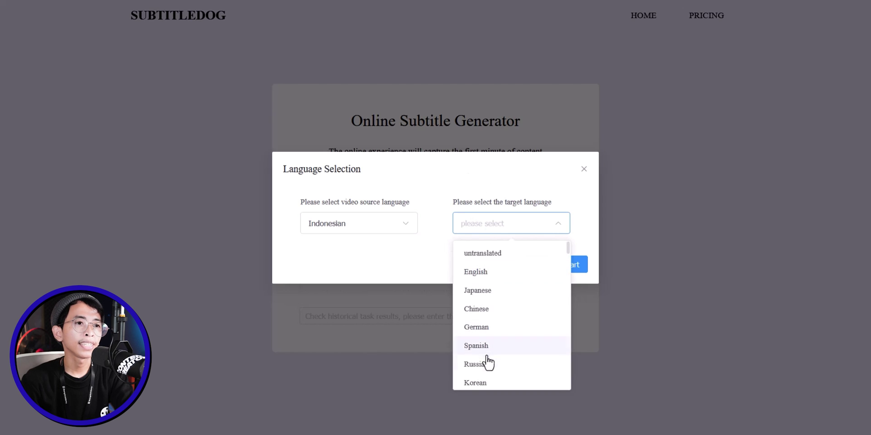
left_click(492, 275)
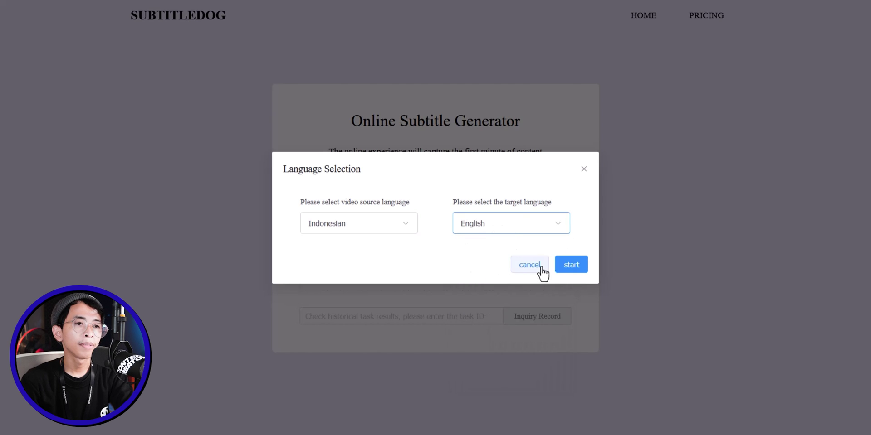
left_click(571, 265)
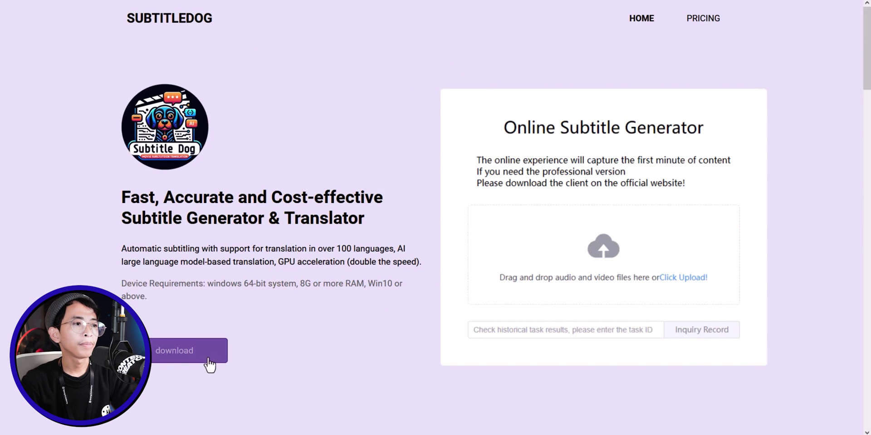
- Download the Subtitle Dog desktop client from the website's home page
left_click(184, 358)
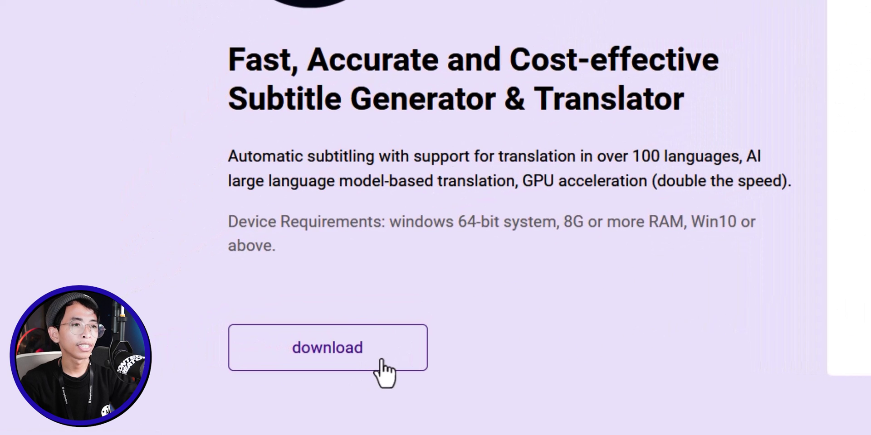
left_click(363, 331)
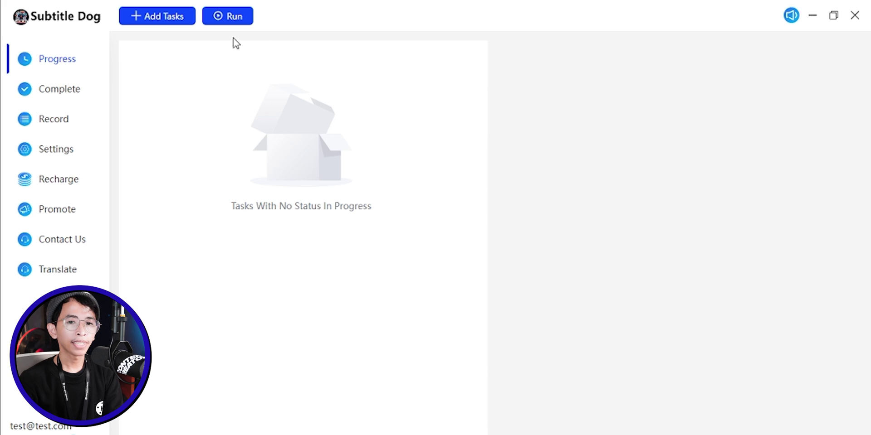
- In the Subtitle Dog desktop client, start a new task with the video Copy Transisi di Premiere Pro.mp4
left_click(185, 18)
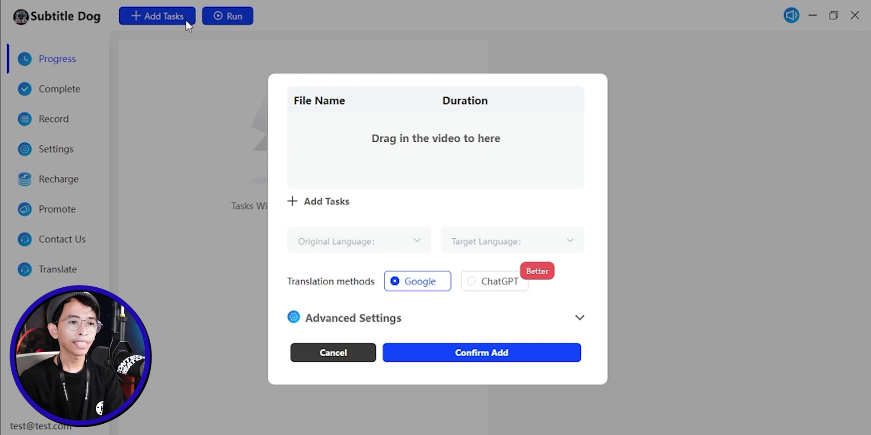
left_click(401, 144)
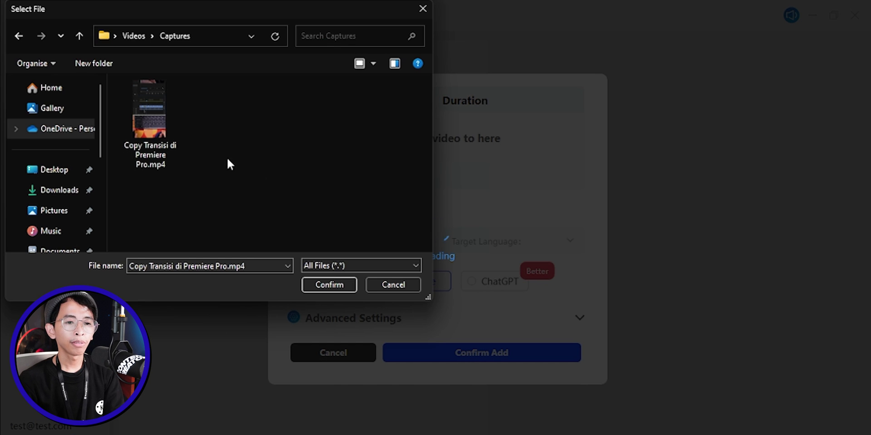
double_click(159, 123)
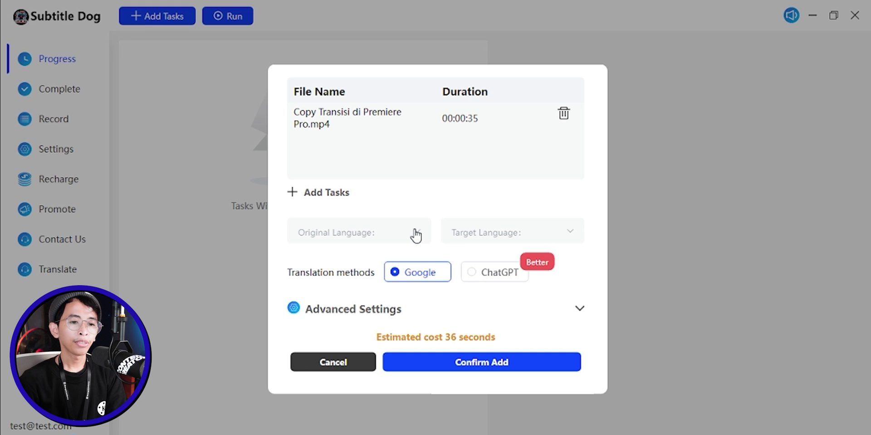
- Set the task's original language to Indonesian and target language to Russian, with ChatGPT as the translation method
left_click(414, 234)
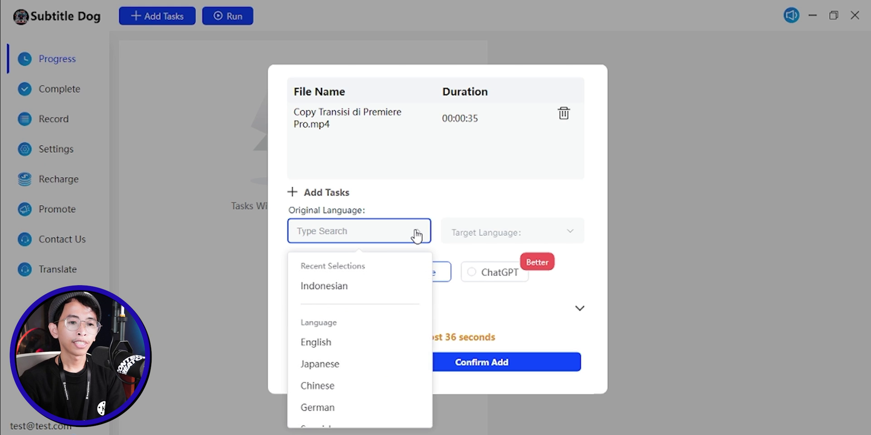
left_click(390, 292)
left_click(551, 239)
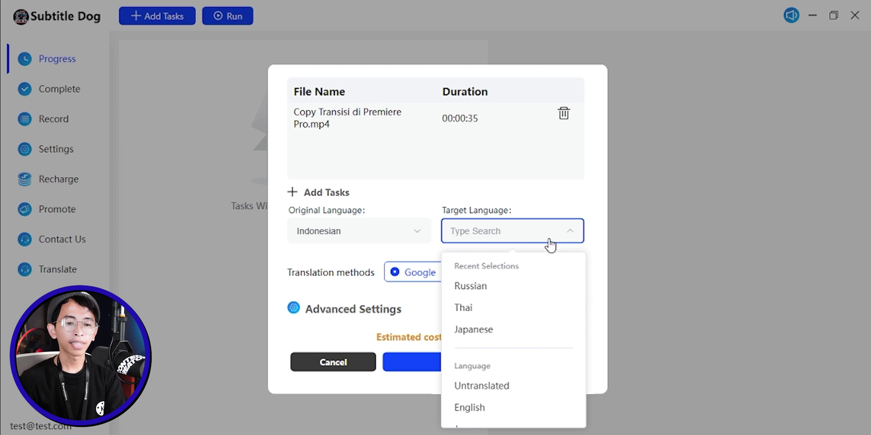
left_click(541, 288)
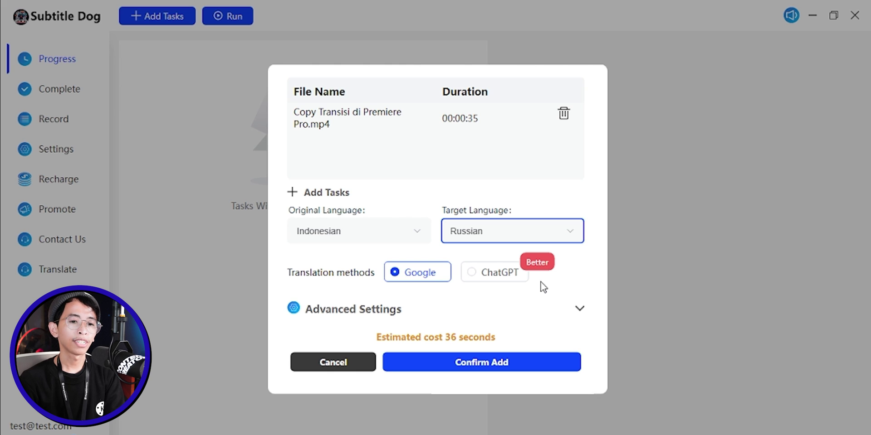
left_click(491, 280)
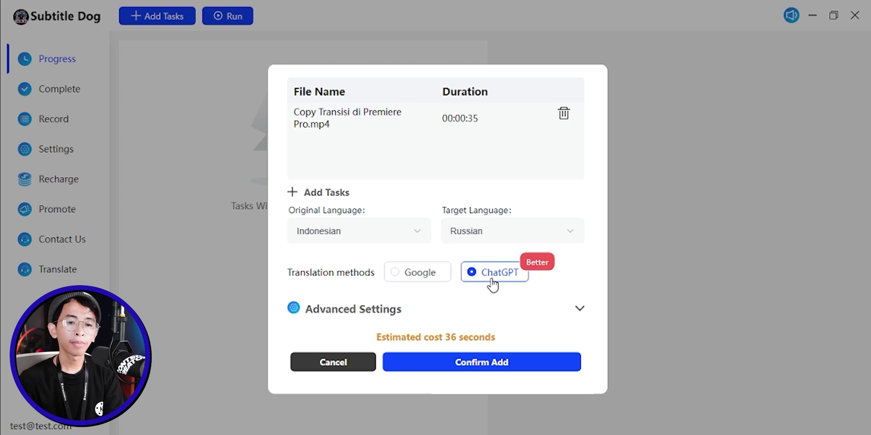
- In the task's advanced settings, choose large-v2 as the translation model and Large Model for vocal extraction
left_click(578, 309)
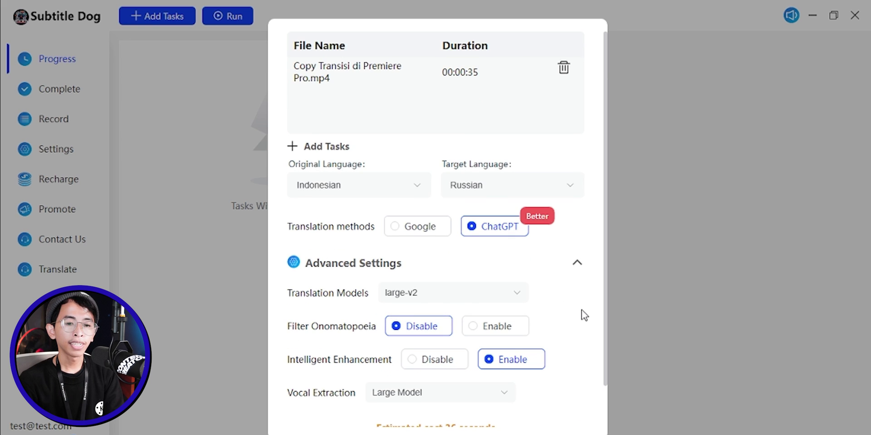
scroll(582, 314, "down", 1)
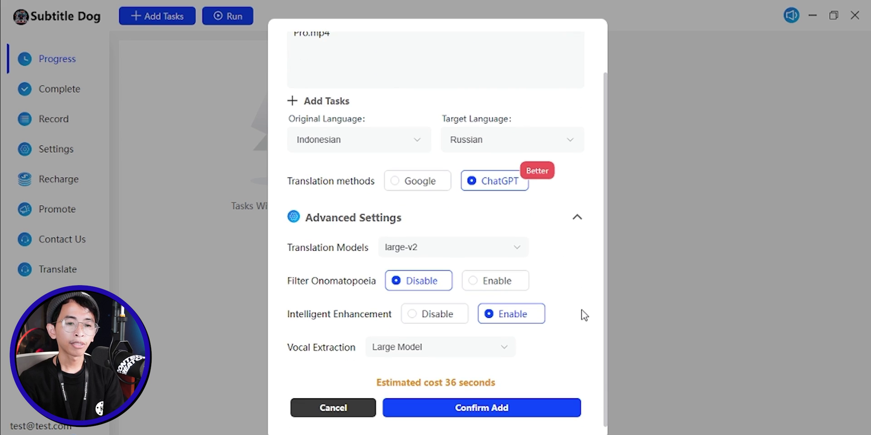
left_click(514, 251)
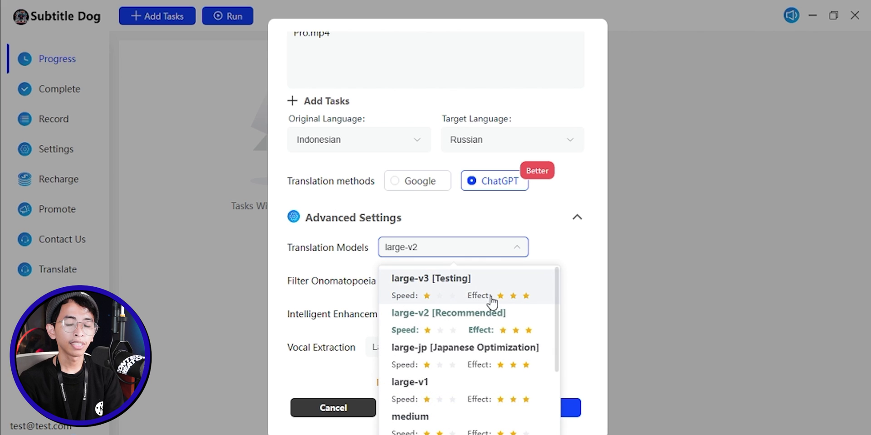
left_click(502, 328)
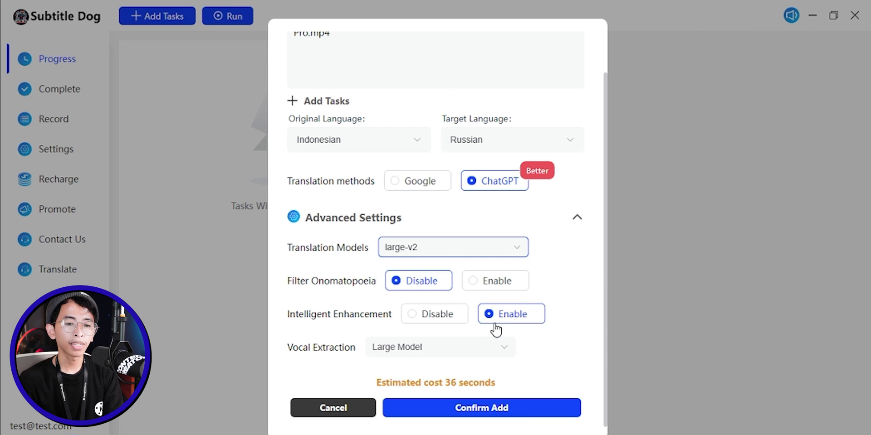
left_click(449, 354)
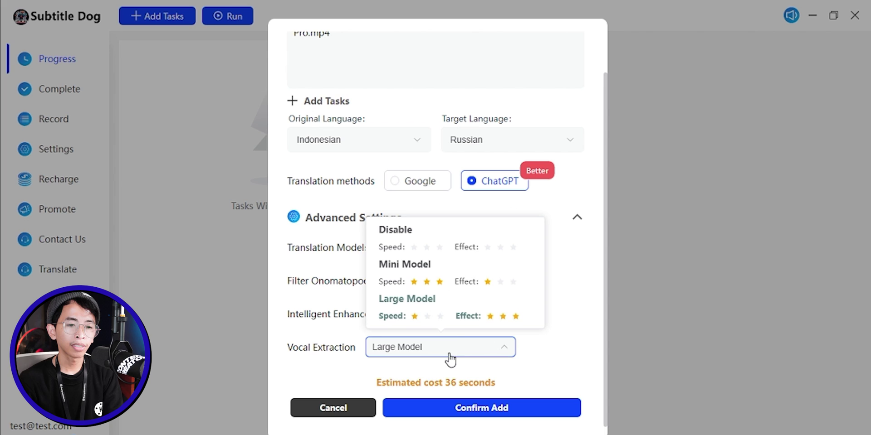
left_click(466, 326)
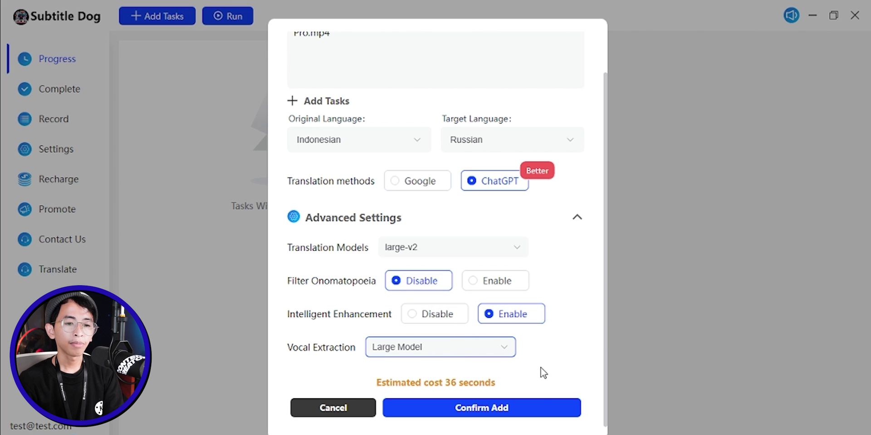
- Add the configured subtitle task to the queue and run it
left_click(538, 405)
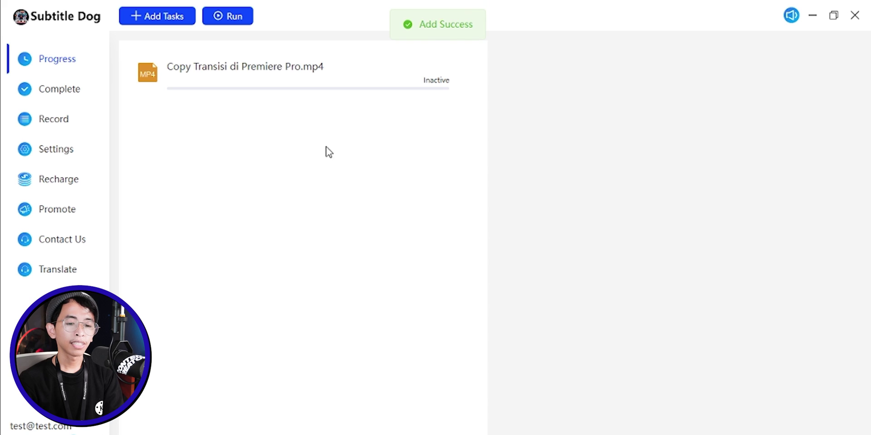
left_click(249, 22)
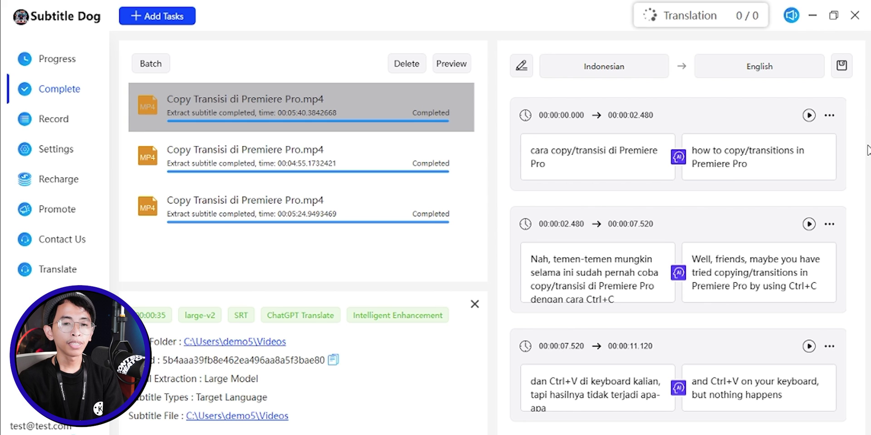
- Insert "dan" between "copy" and "paste" in the Indonesian text of the last subtitle
scroll(812, 272, "down", 10)
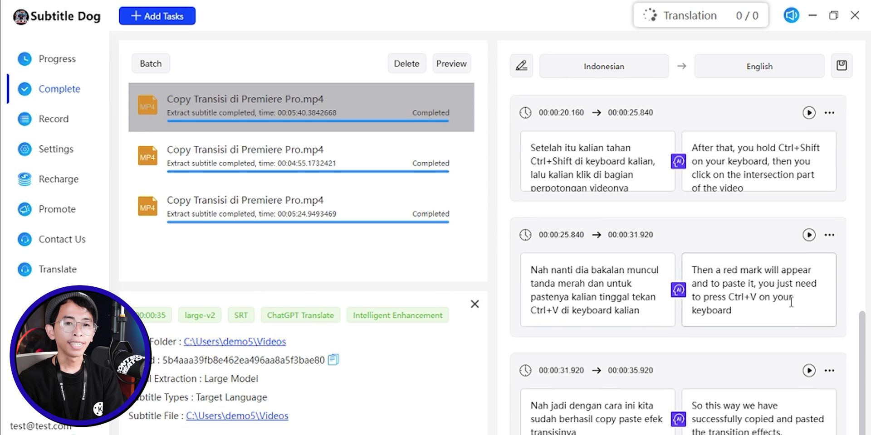
left_click(619, 398)
type("d")
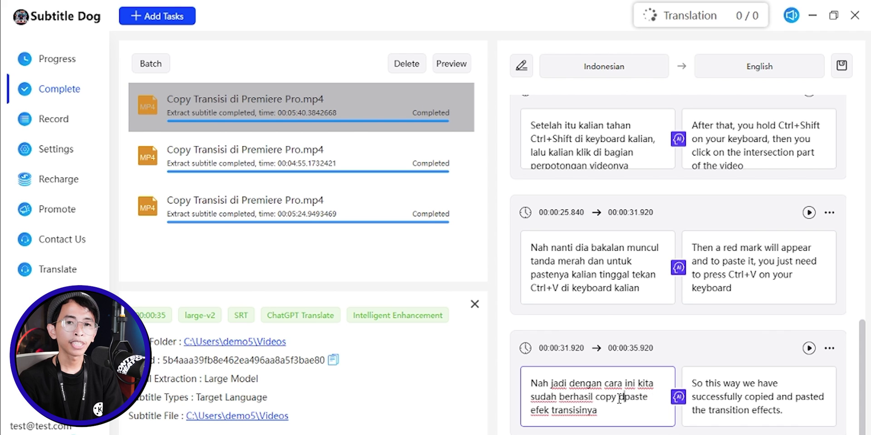
type("an")
- Remove the word "dan" before "paste" from the Indonesian text of the last subtitle
scroll(608, 272, "up", 10)
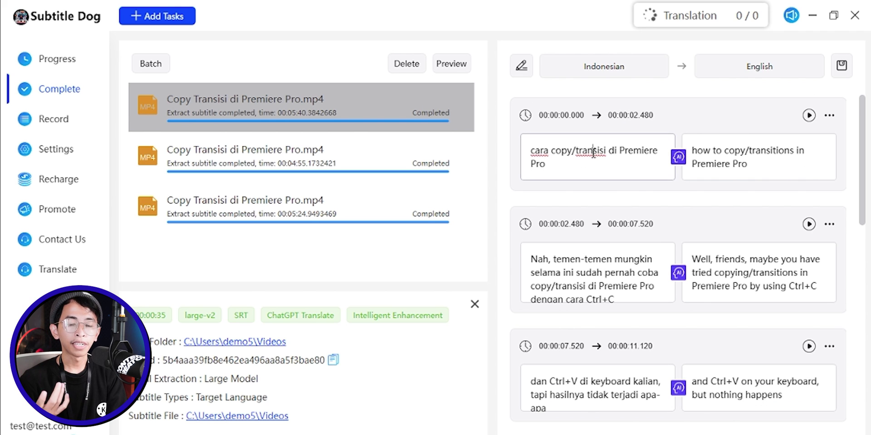
left_click(593, 152)
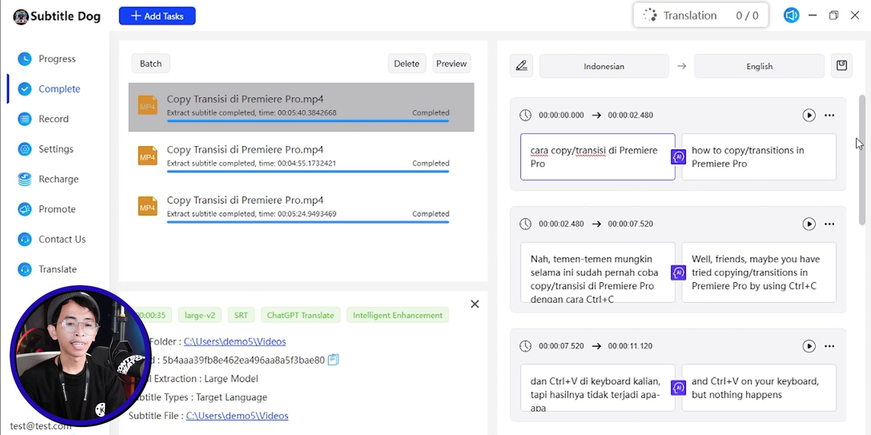
left_click_drag(858, 143, 867, 365)
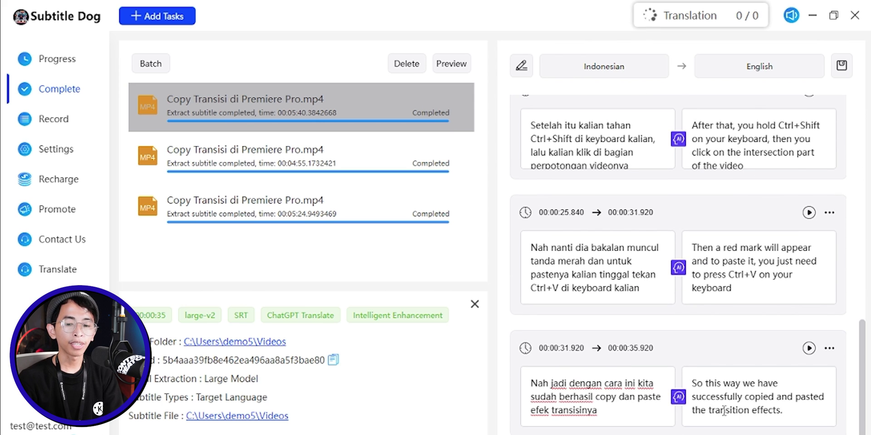
left_click(641, 401)
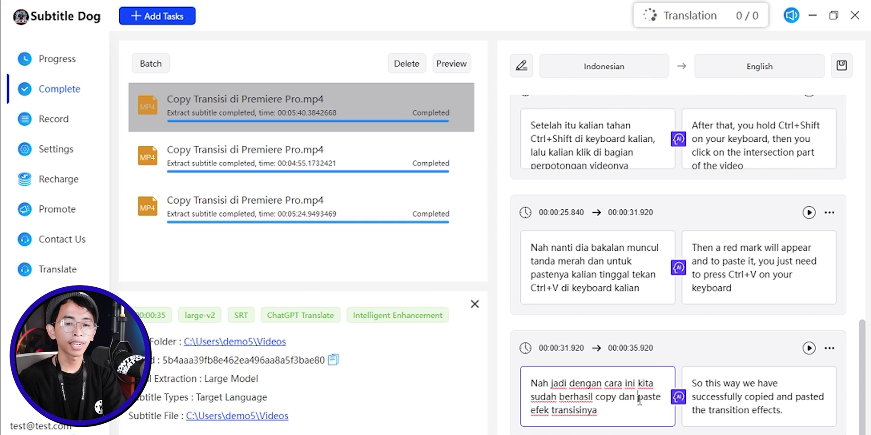
key("BackSpace")
key("BackSpace")
key("BackSpace")
key("BackSpace")
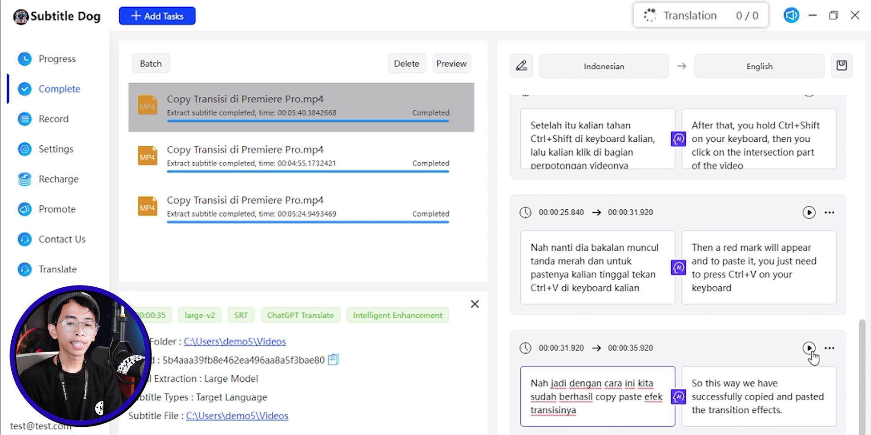
- Retranslate the last subtitle, starting at 00:00:31.920, with ChatGPT
left_click(809, 349)
left_click(829, 348)
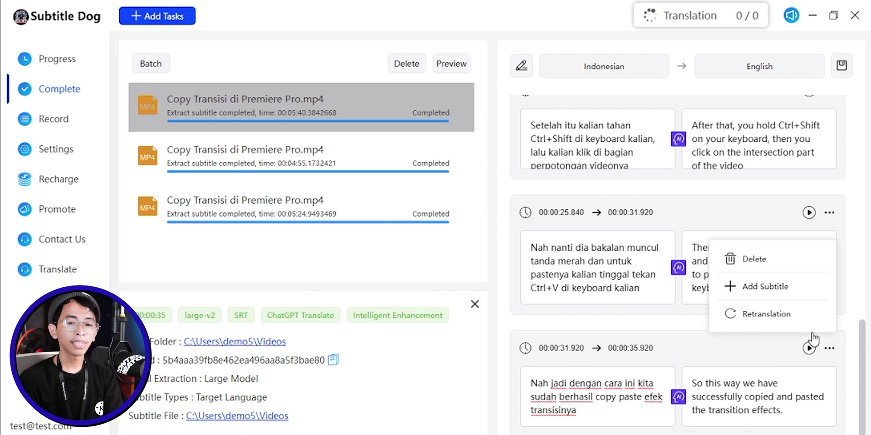
left_click(804, 314)
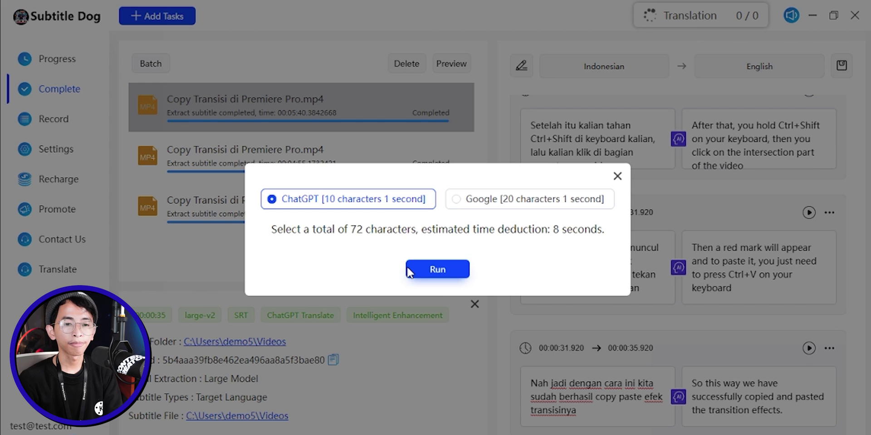
left_click(427, 268)
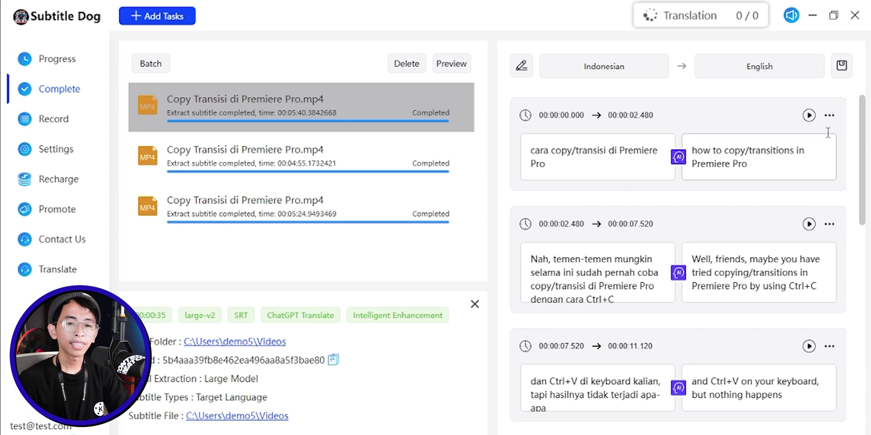
- Regenerate the English subtitle file as SRT with the target language and save it in the Videos\Captures folder
left_click(843, 69)
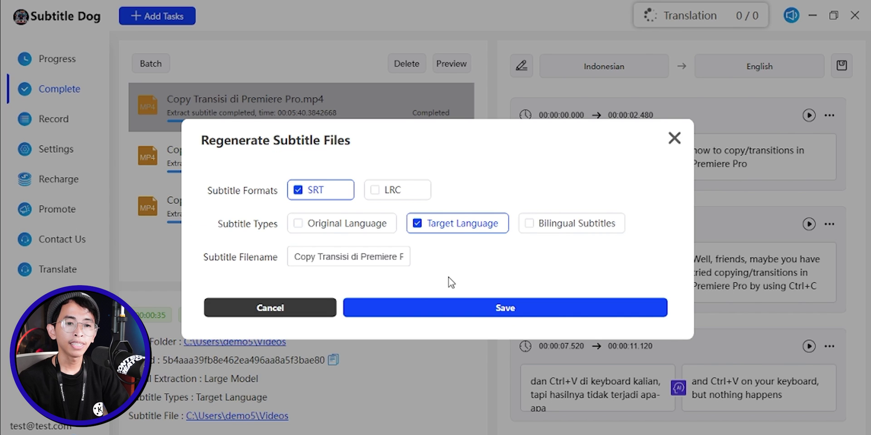
left_click(467, 302)
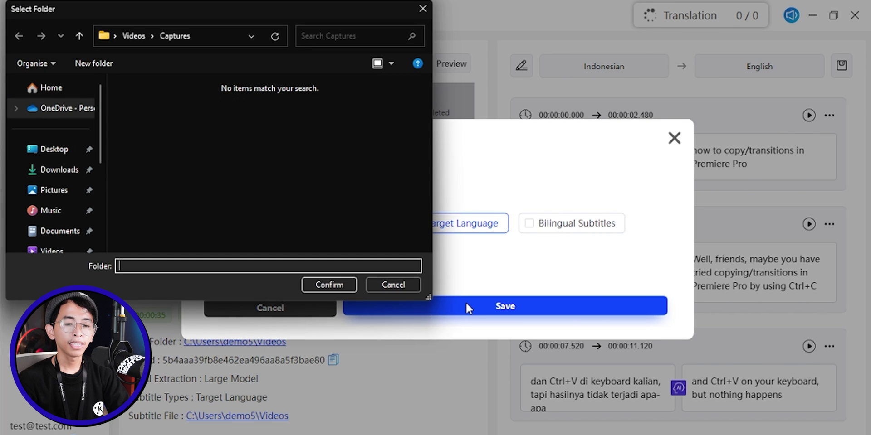
left_click(341, 287)
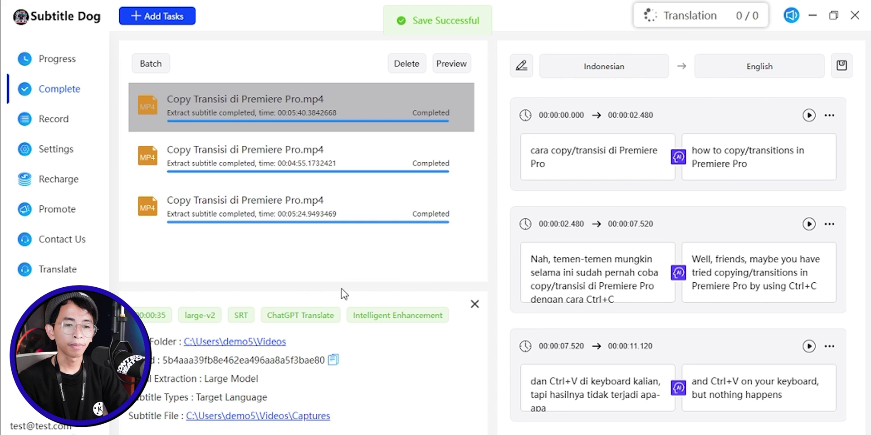
- Examine the subtitle translations of the other two completed tasks
left_click(317, 204)
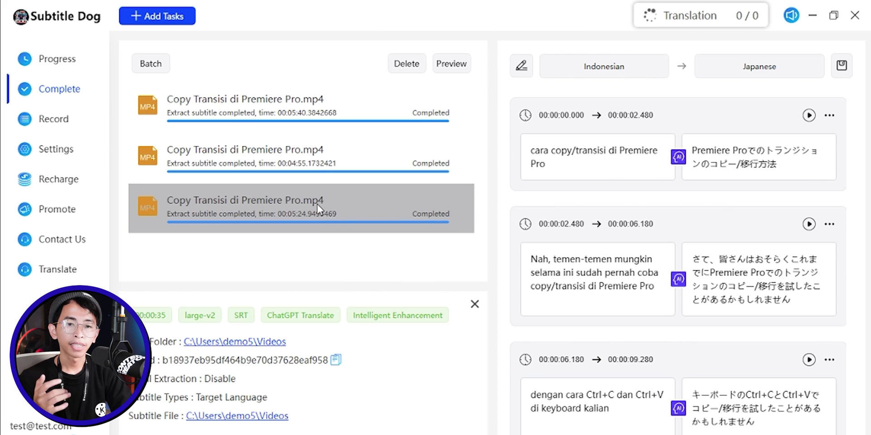
left_click(320, 160)
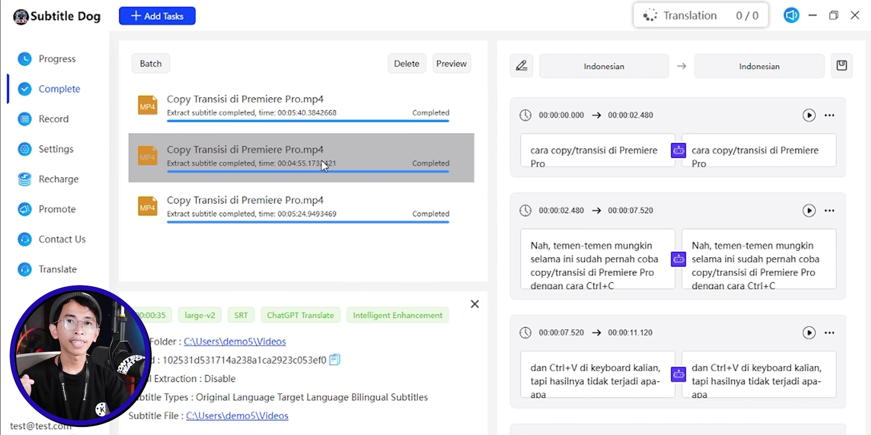
left_click(336, 197)
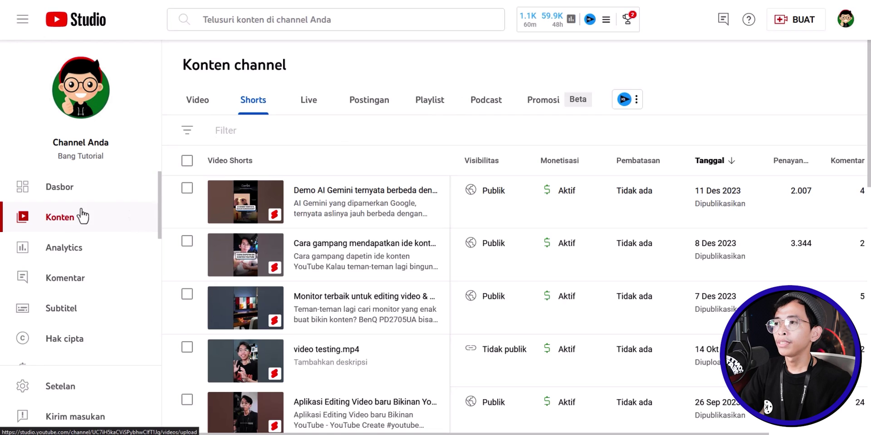
- In YouTube Studio, open the subtitles page of the Short about copying transition effects in Adobe Premiere Pro
scroll(475, 231, "down", 4)
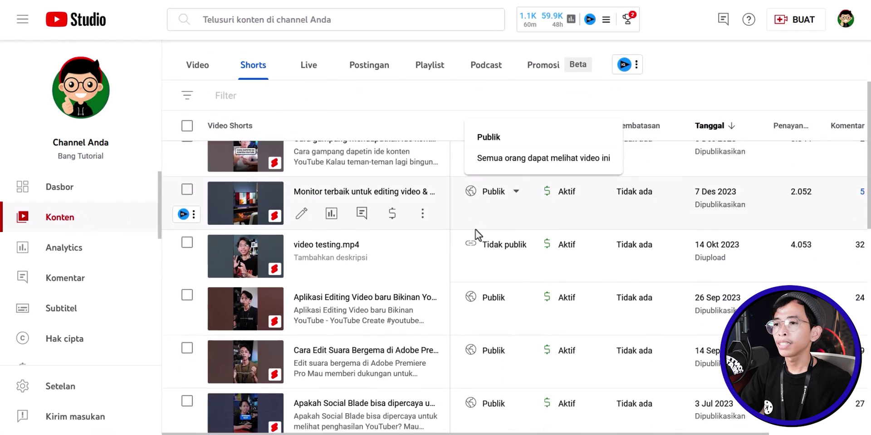
scroll(472, 240, "down", 4)
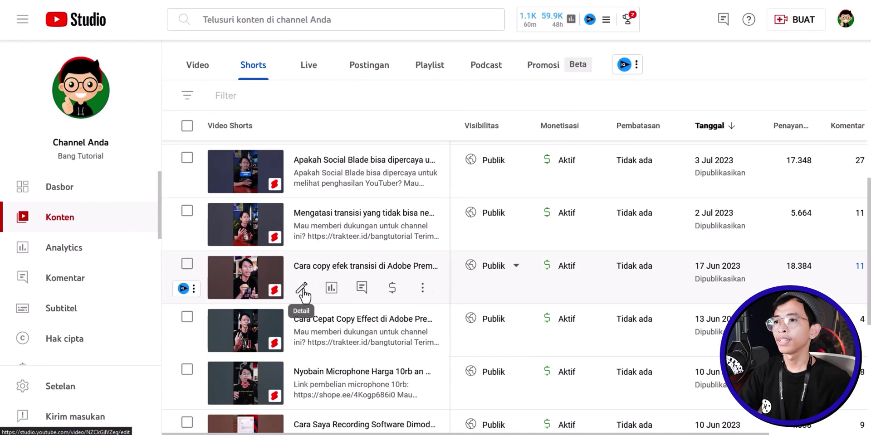
left_click(301, 287)
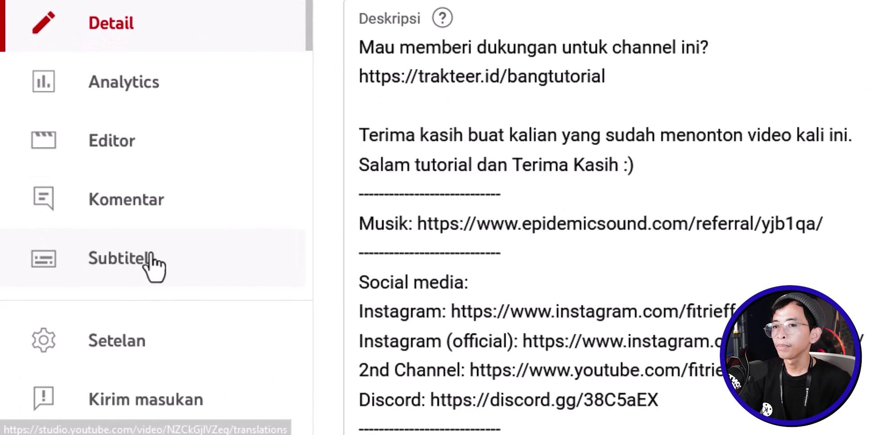
left_click(85, 347)
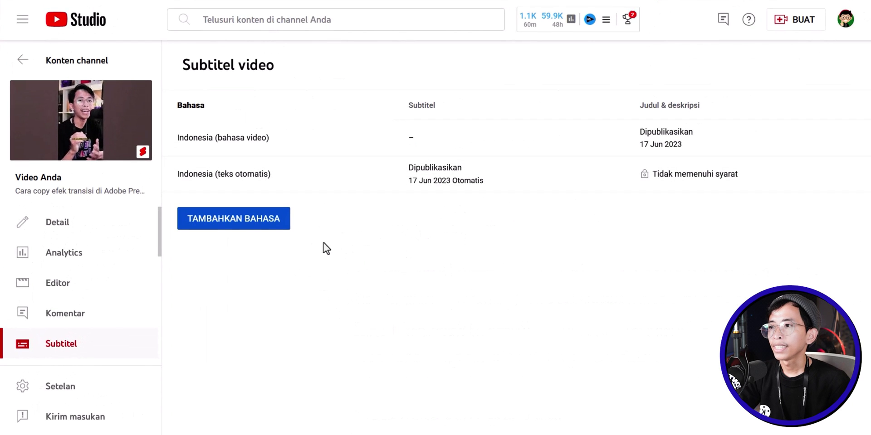
- Add Inggris to the video's subtitle languages
left_click(248, 229)
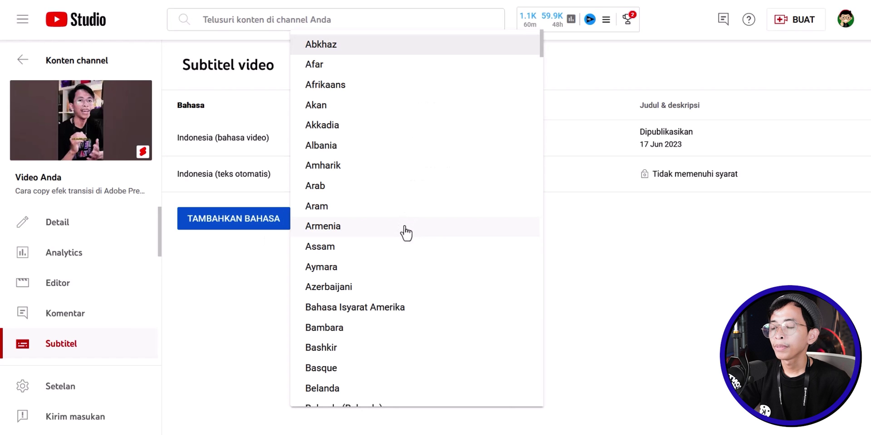
scroll(341, 261, "down", 5)
scroll(341, 261, "down", 10)
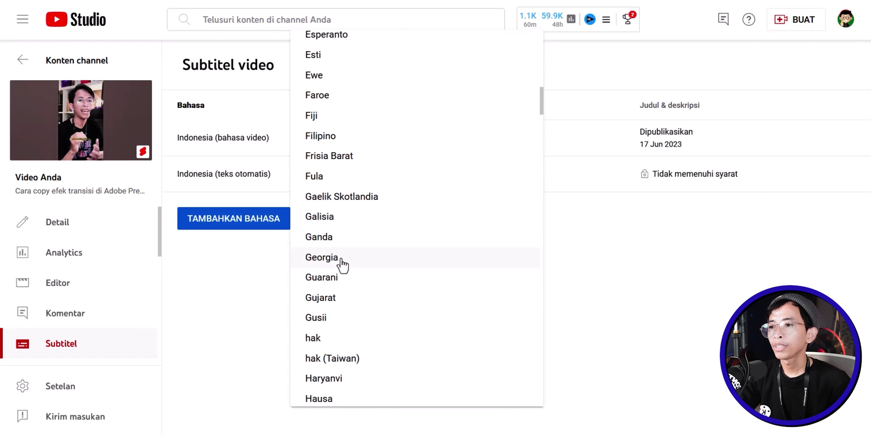
scroll(341, 261, "down", 10)
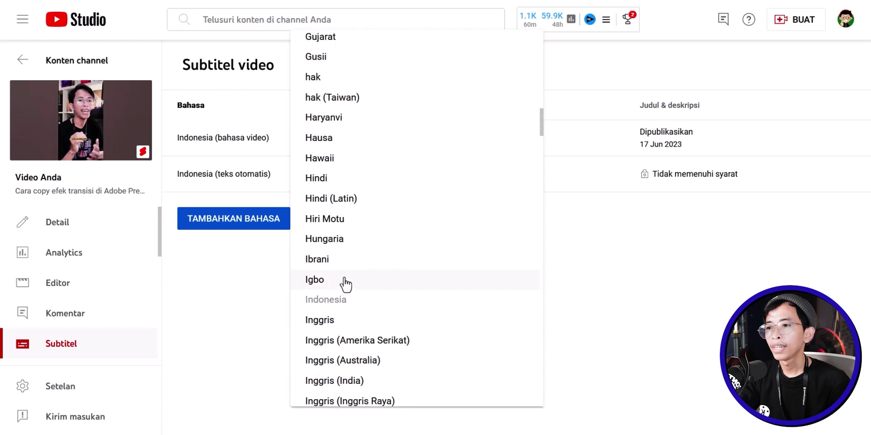
left_click(333, 322)
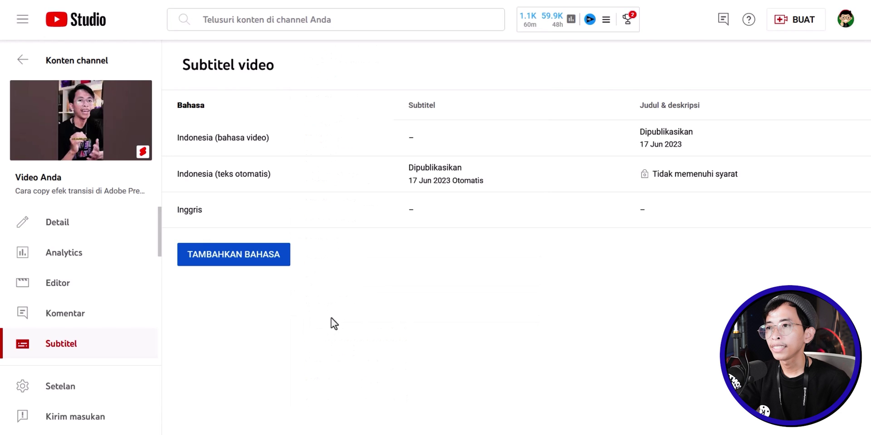
- Upload "eng - Copy Transisi di Premiere Pro.srt" as the video's English subtitles
left_click(421, 213)
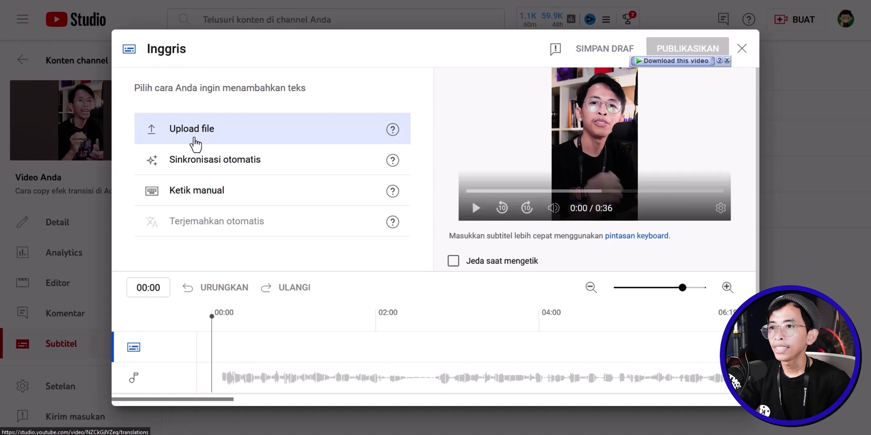
left_click(194, 136)
left_click(517, 271)
double_click(314, 151)
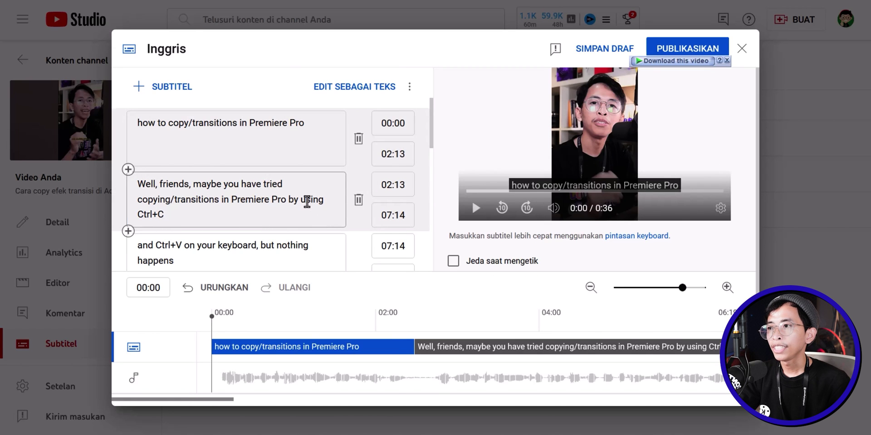
- Check the imported English subtitle lines and publish them
left_click(294, 197)
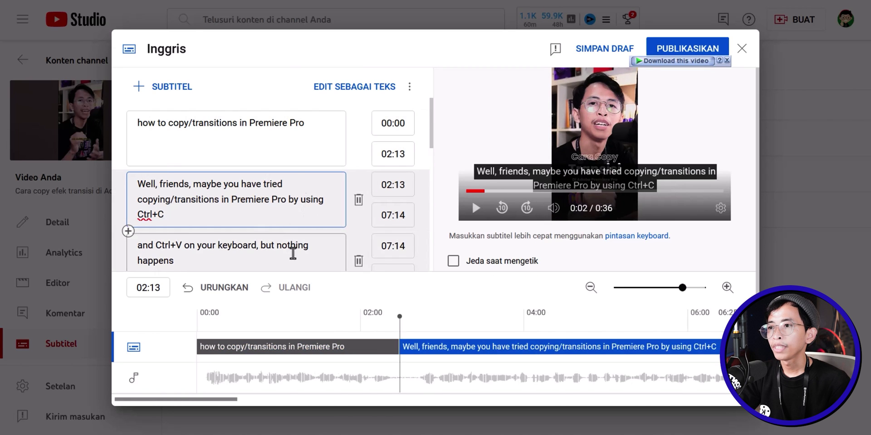
left_click(292, 253)
scroll(292, 252, "down", 4)
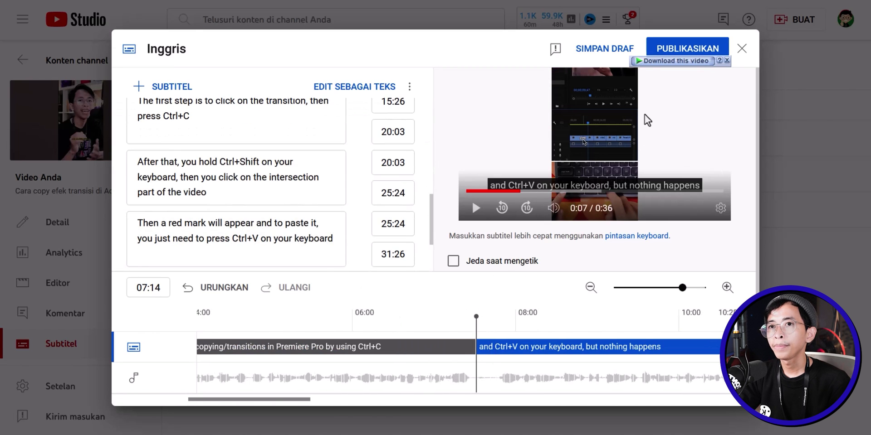
left_click(713, 54)
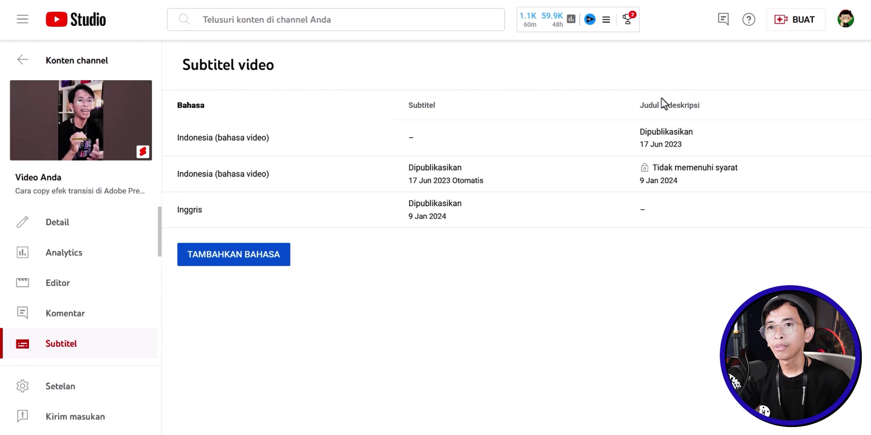
- Translate the video's title and description into English automatically and publish the translation
left_click(652, 217)
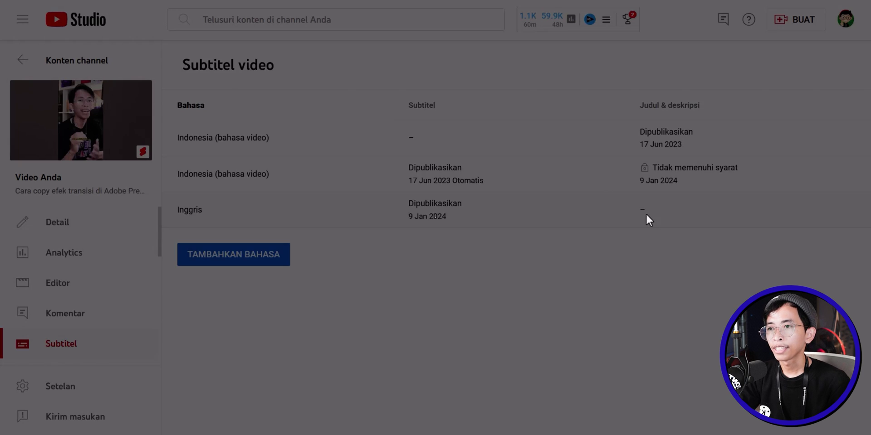
left_click(703, 107)
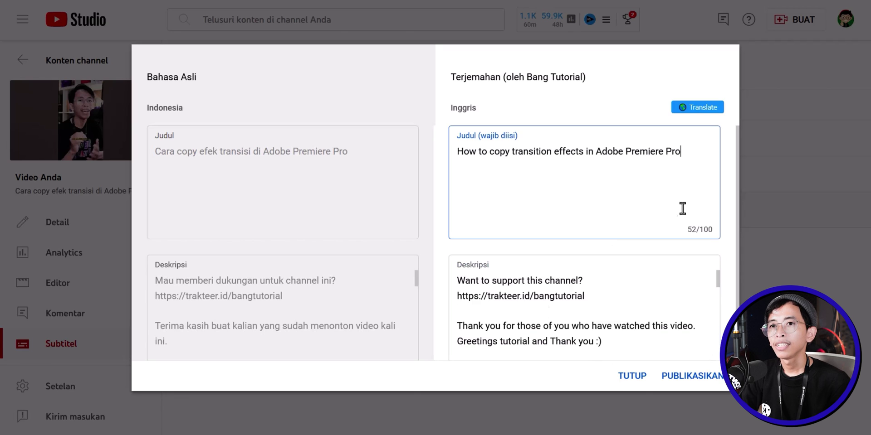
left_click_drag(677, 163, 466, 156)
left_click(454, 155)
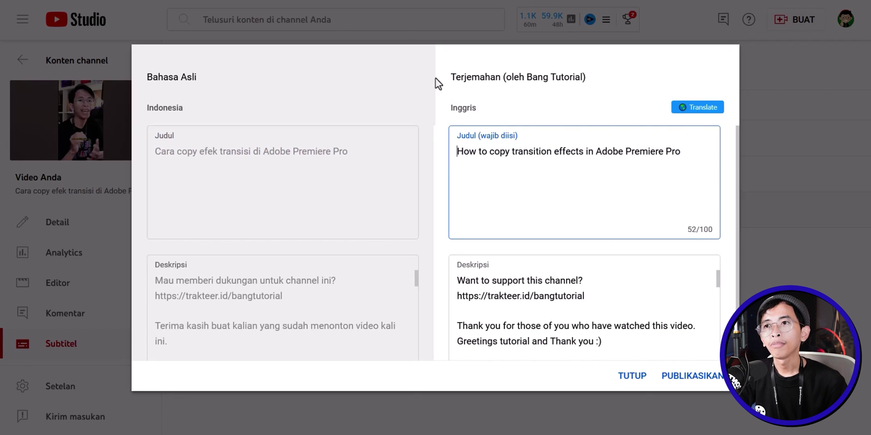
double_click(462, 109)
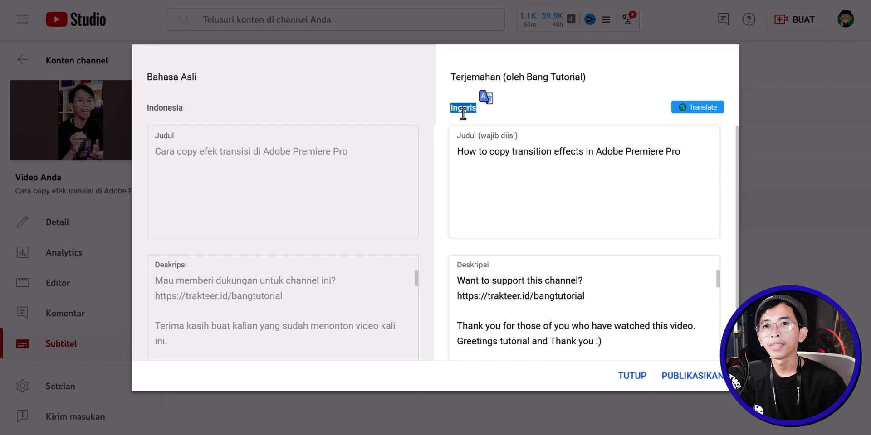
left_click_drag(456, 152, 690, 155)
left_click(690, 156)
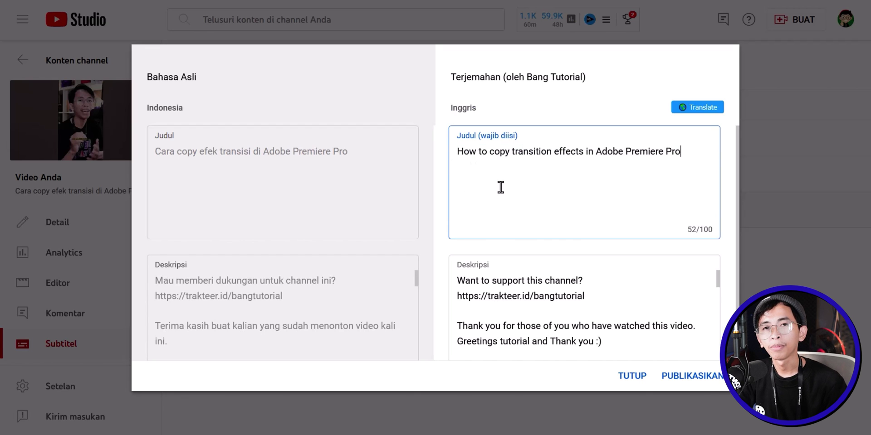
left_click(703, 385)
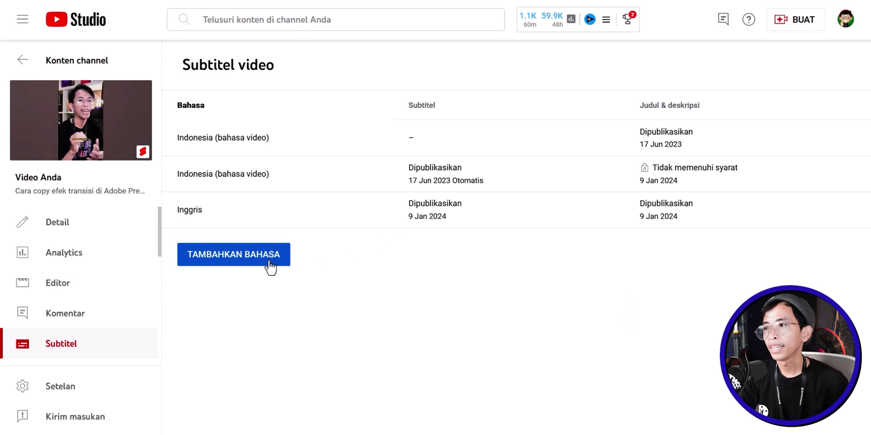
- Add Afrikaans to the video's subtitle languages and open its subtitle entry
left_click(237, 262)
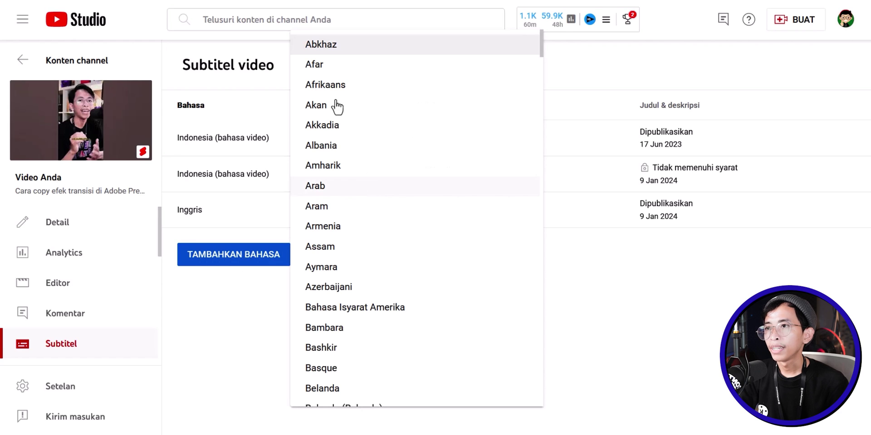
left_click(337, 86)
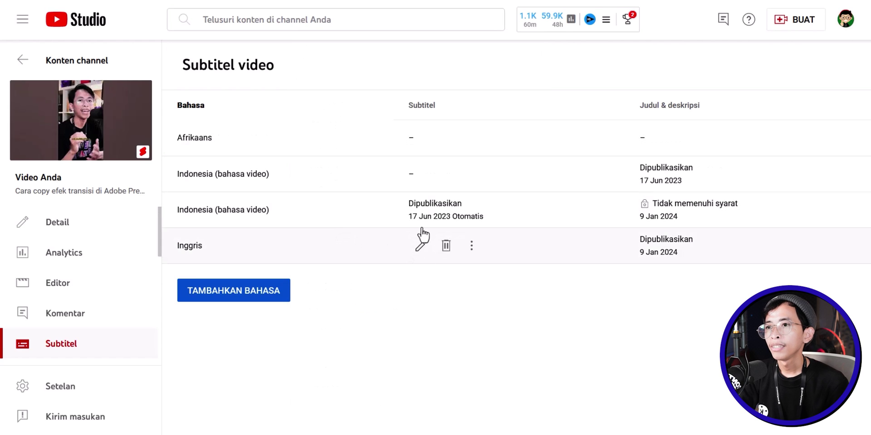
left_click(418, 136)
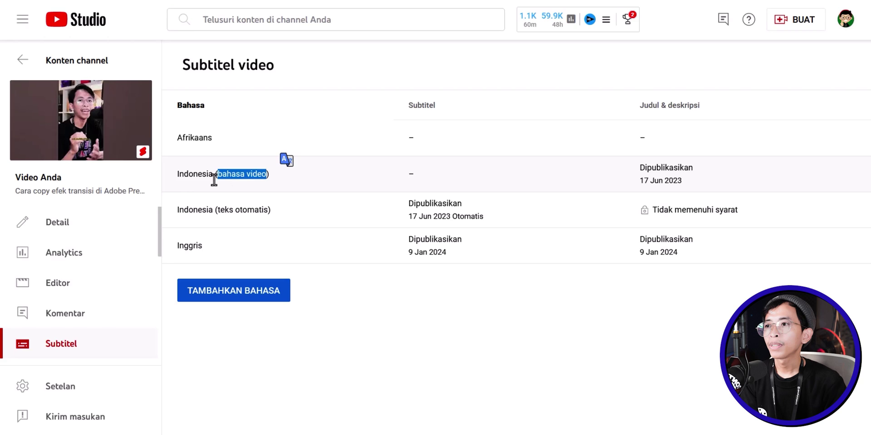
- Upload "id - Copy Transisi di Premiere Pro.id.srt" as the video's Indonesian subtitles and publish them
left_click(422, 181)
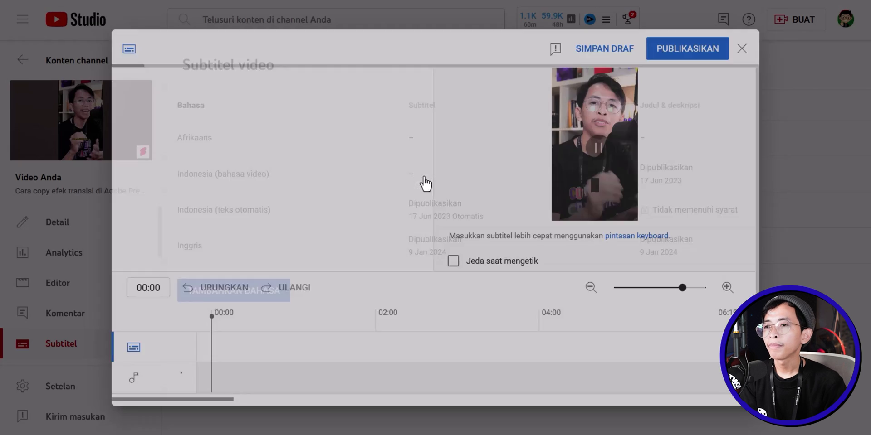
left_click(195, 133)
left_click(521, 272)
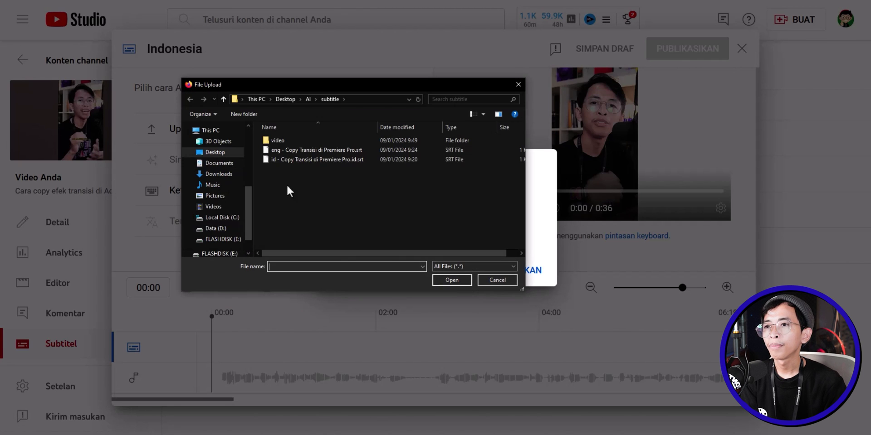
left_click(306, 162)
double_click(307, 162)
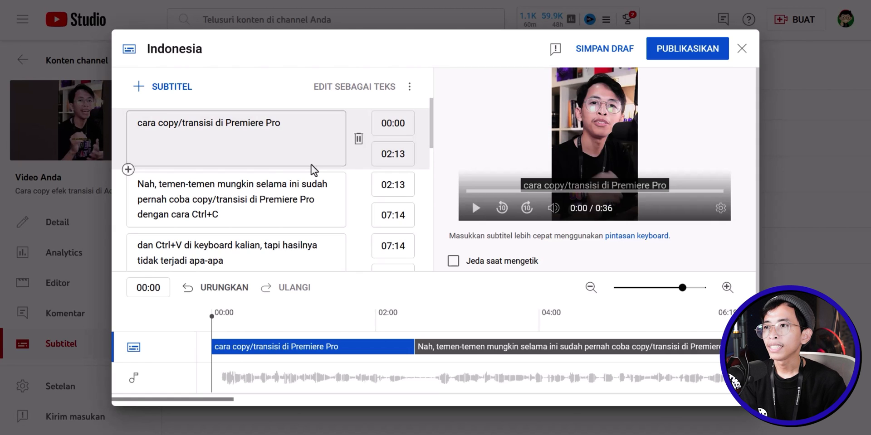
left_click(685, 50)
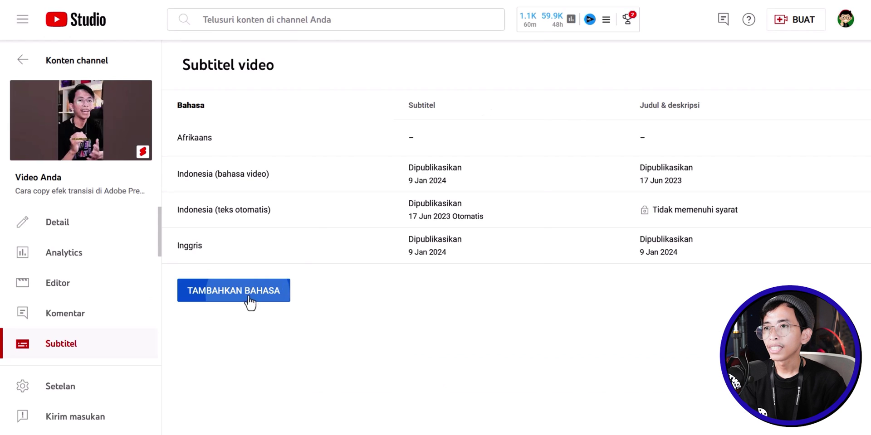
- Add Arab as a subtitle language and fill its subtitles by automatic translation
left_click(249, 299)
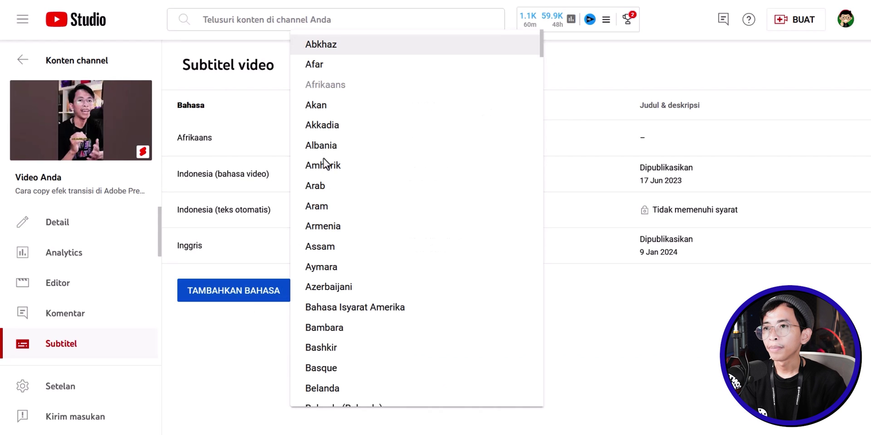
left_click(324, 188)
left_click(411, 181)
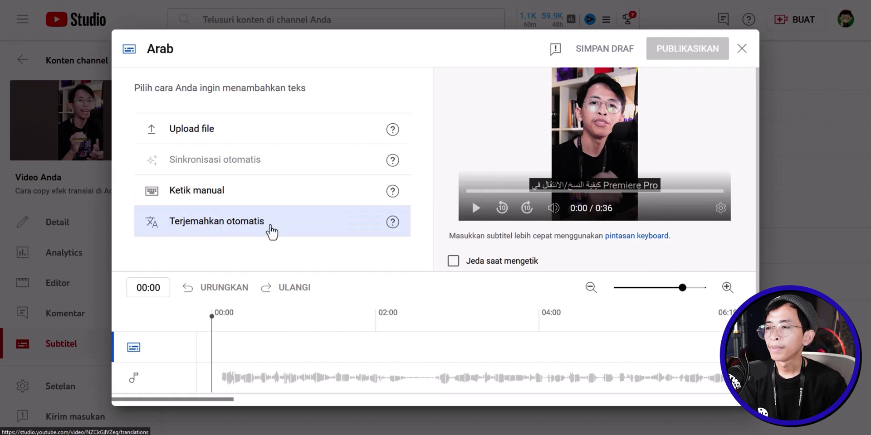
left_click(265, 230)
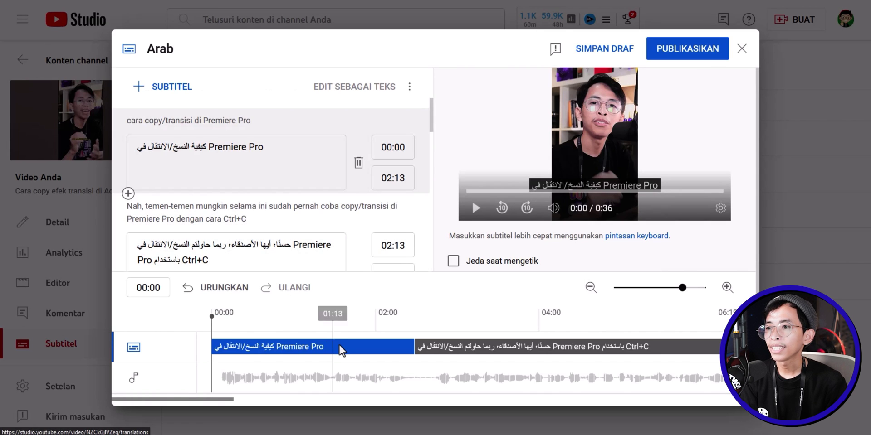
- Check the Arabic subtitle lines starting at 02:13 and 11:02 against the Indonesian text
left_click(292, 246)
scroll(290, 247, "down", 2)
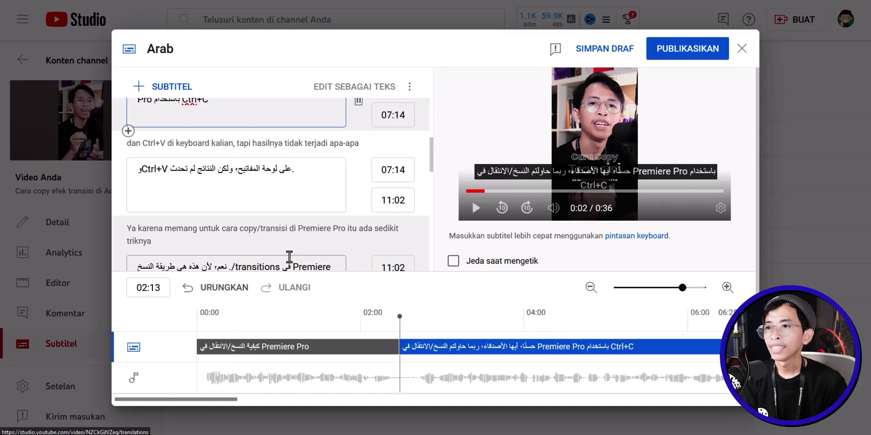
left_click(289, 257)
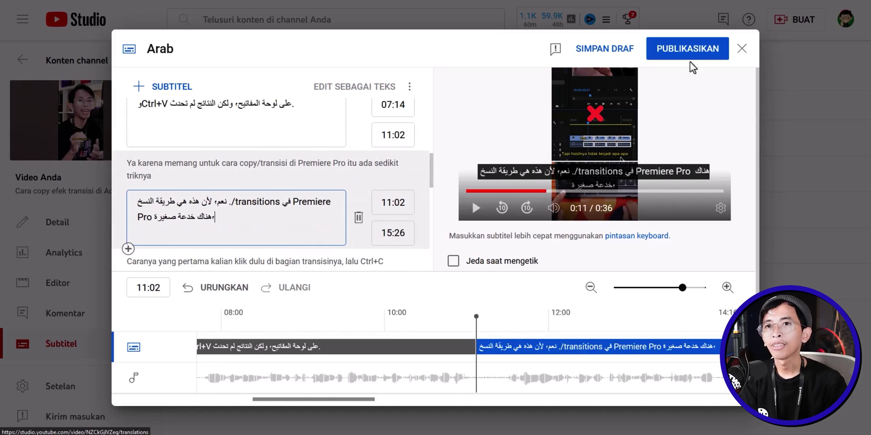